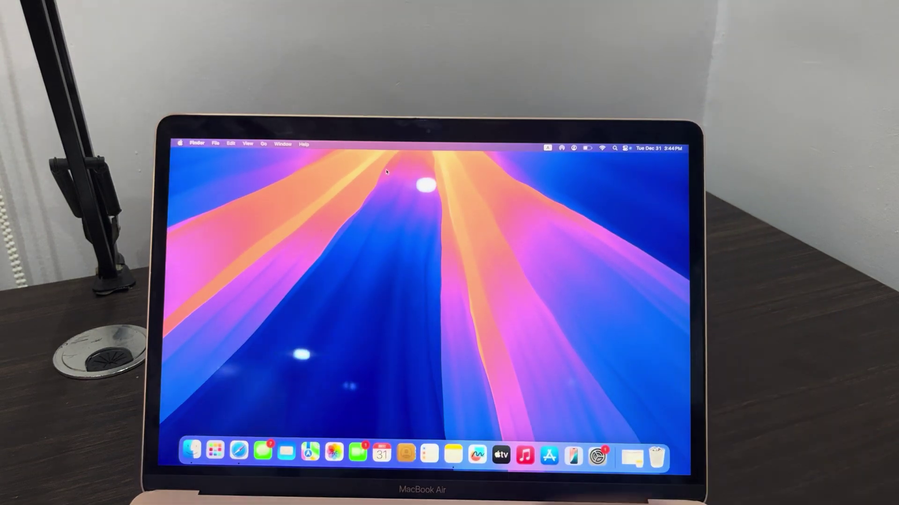
# Launch System Settings from the Dock to reach the Bluetooth settings
pyautogui.click(598, 447)
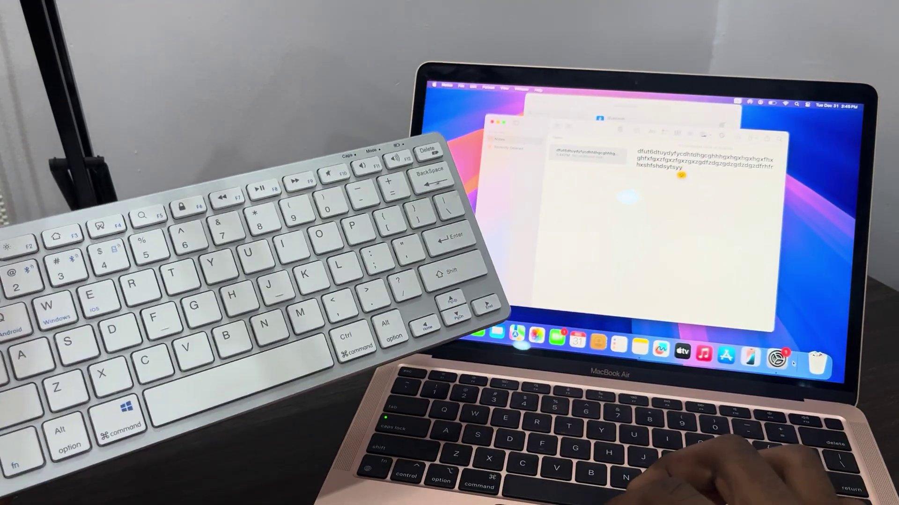
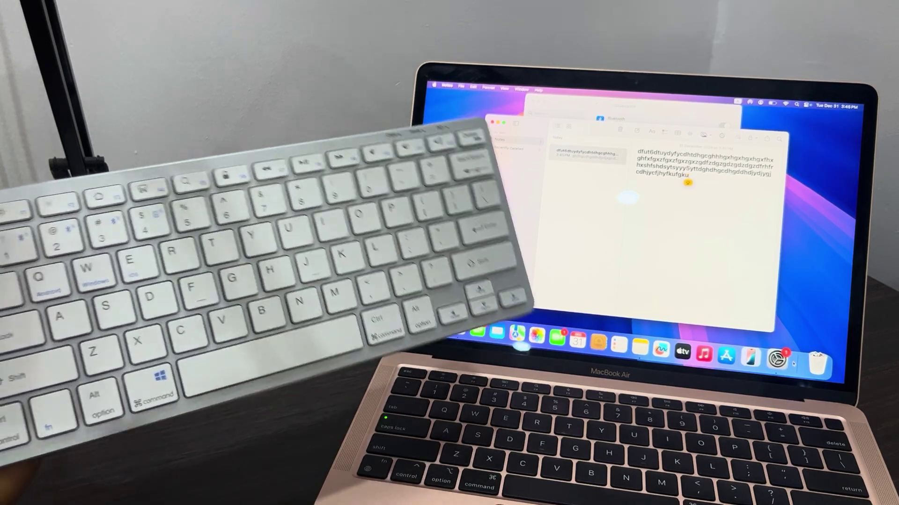